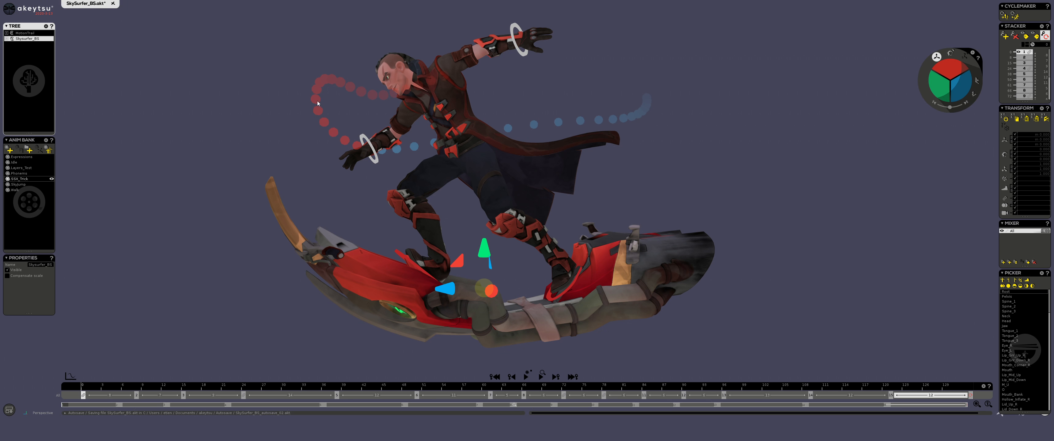
# Step: Extend the Z axis markers of MotionTrail and inspect the hand trail from several angles along the animation
pyautogui.moveTo(91, 387); pyautogui.dragTo(617, 315)
pyautogui.moveTo(439, 122); pyautogui.dragTo(403, 151, button='middle')
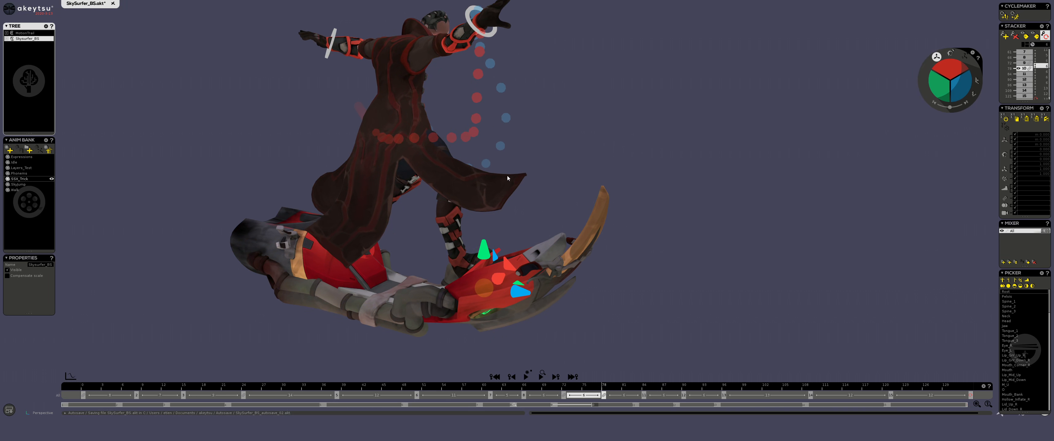
pyautogui.moveTo(507, 177); pyautogui.dragTo(516, 66, button='middle')
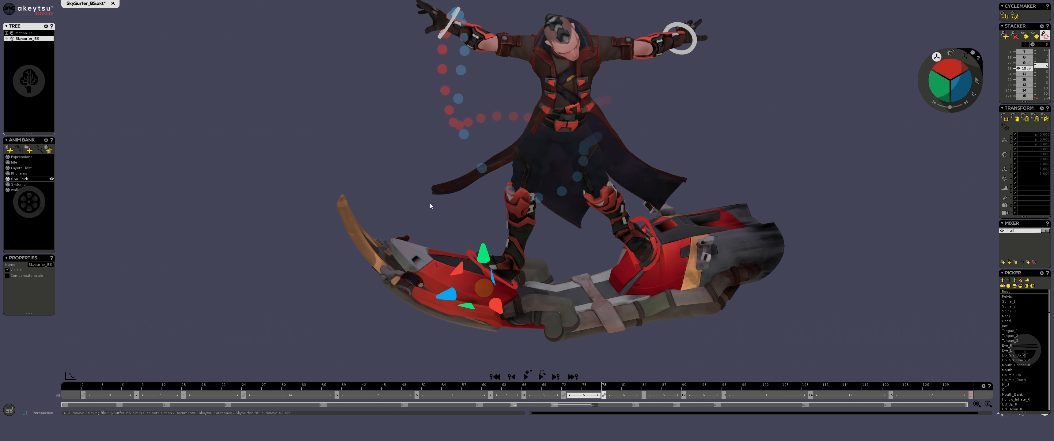
pyautogui.click(28, 33)
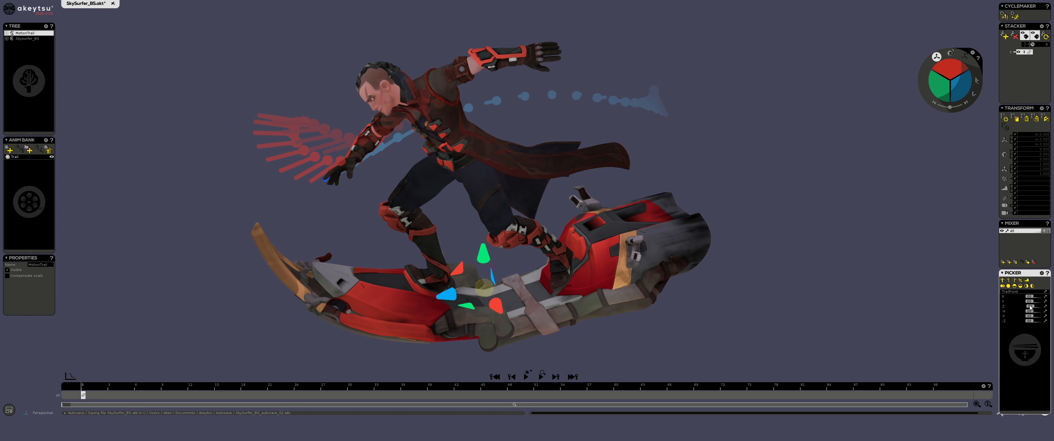
pyautogui.moveTo(1029, 306); pyautogui.dragTo(1030, 306)
pyautogui.moveTo(376, 213); pyautogui.dragTo(325, 188, button='right')
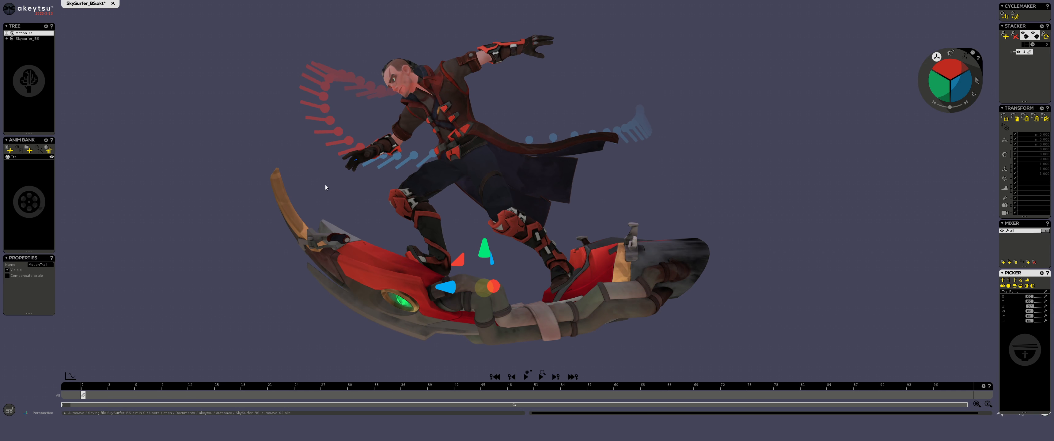
pyautogui.moveTo(81, 389); pyautogui.dragTo(785, 297)
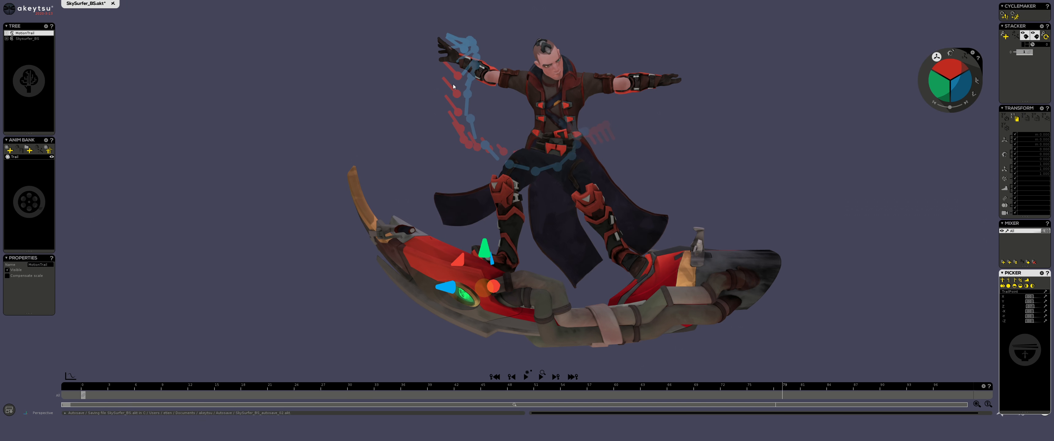
pyautogui.moveTo(390, 110); pyautogui.dragTo(553, 254, button='middle')
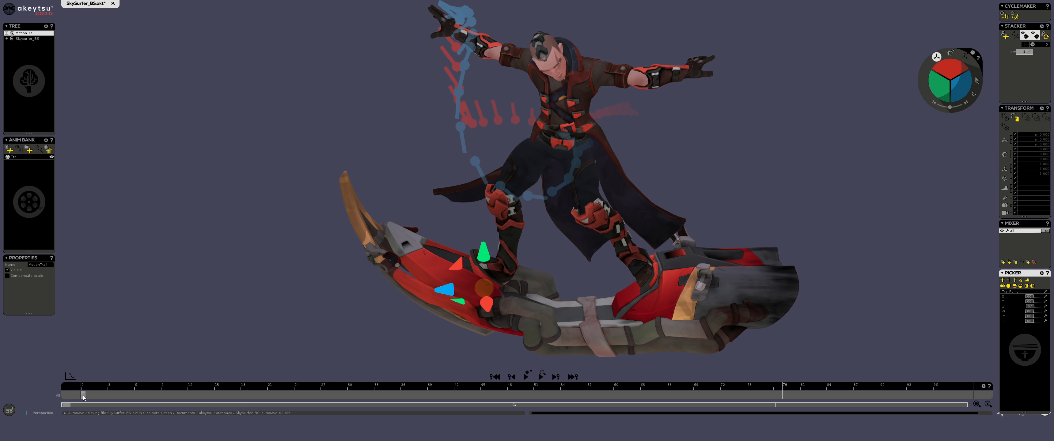
# Step: Key longer axis markers on the trail at a second frame and move that key earlier in the timeline
pyautogui.moveTo(84, 398); pyautogui.dragTo(638, 399)
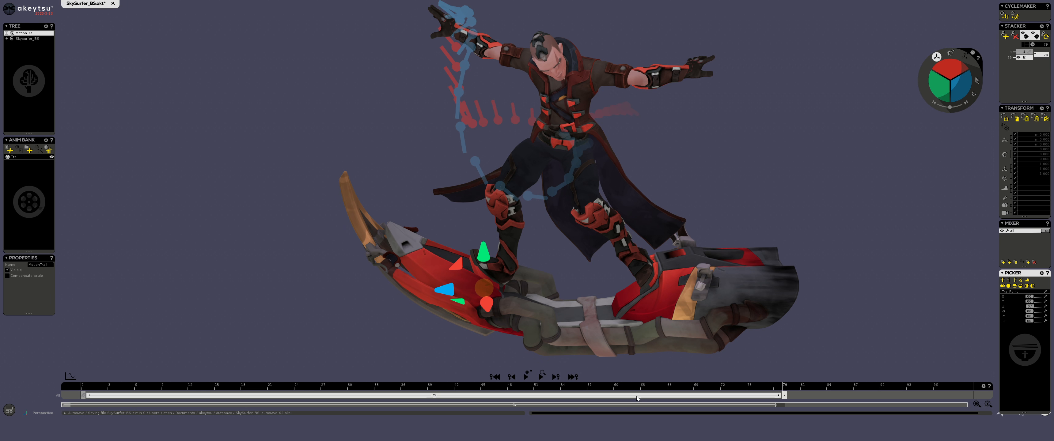
pyautogui.click(1030, 312)
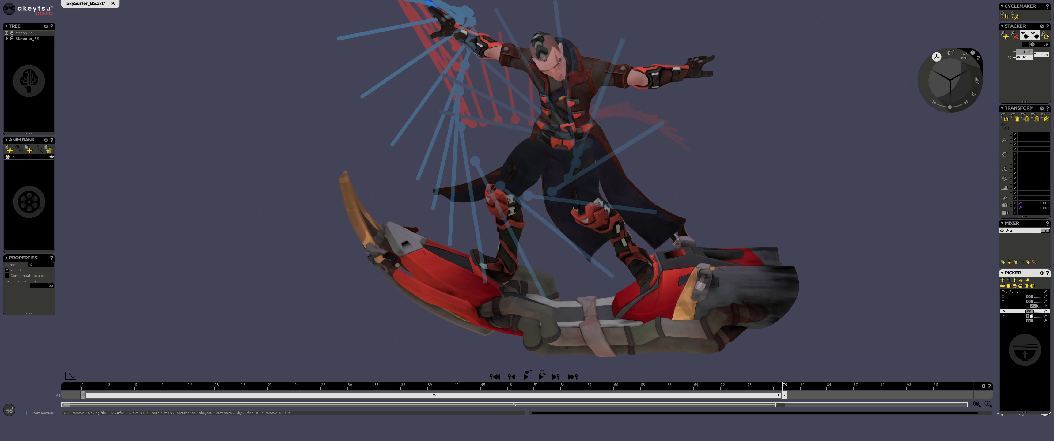
pyautogui.moveTo(1031, 311)
pyautogui.mouseDown()
pyautogui.moveTo(1032, 321)
pyautogui.moveTo(1032, 297)
pyautogui.mouseUp()
pyautogui.moveTo(783, 144); pyautogui.dragTo(755, 172, button='right')
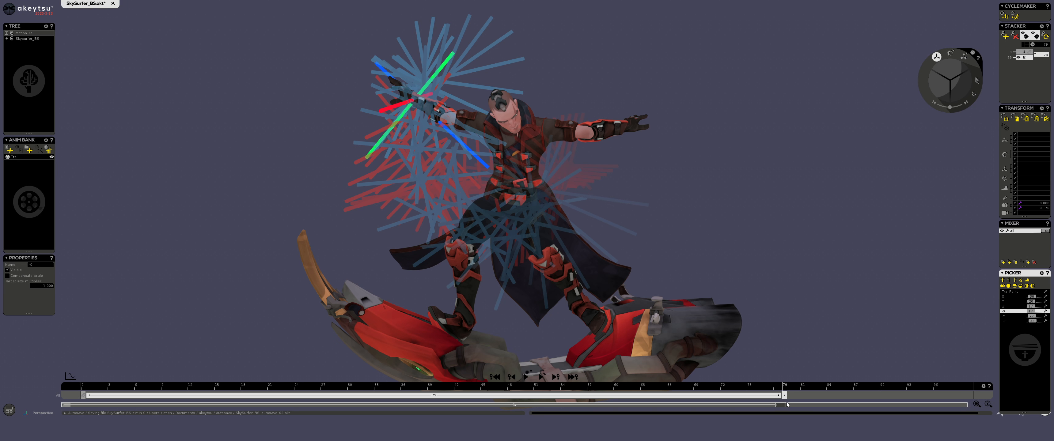
pyautogui.moveTo(786, 398); pyautogui.dragTo(709, 395)
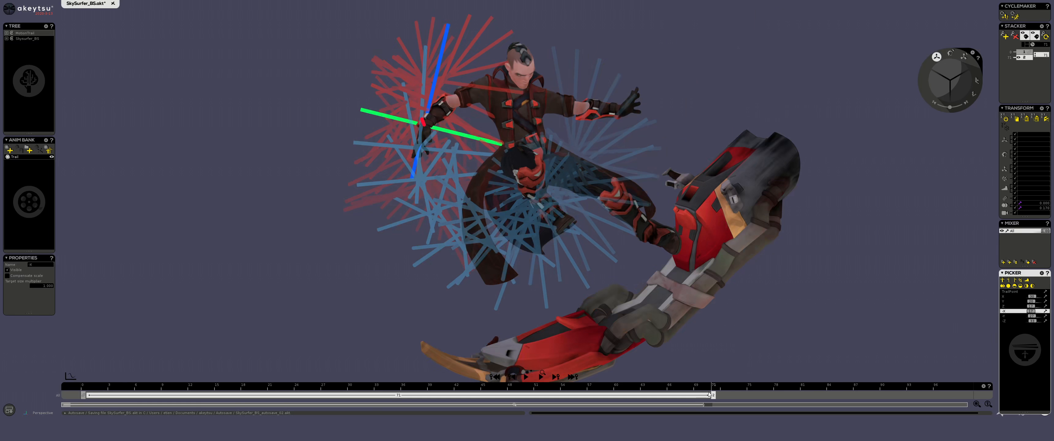
# Step: Compare the trail's two keys, delete the second one and return to the first frame
pyautogui.click(85, 396)
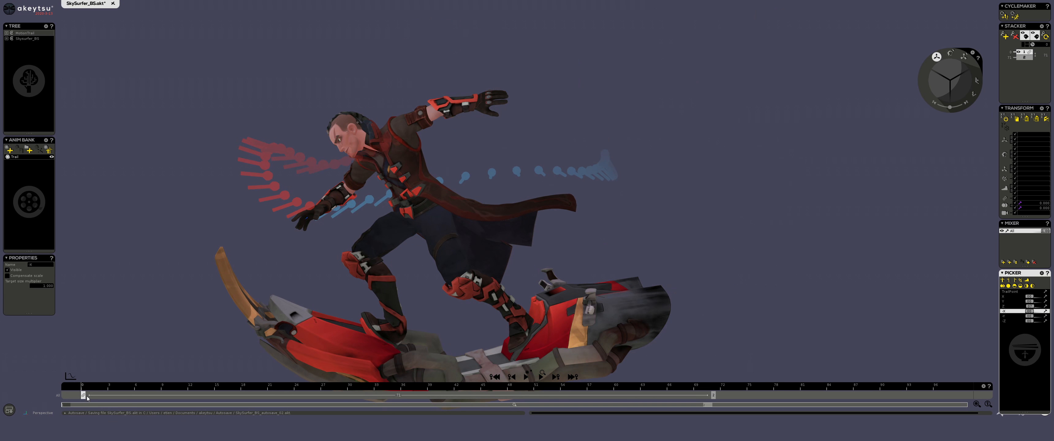
pyautogui.click(964, 56)
pyautogui.moveTo(92, 393); pyautogui.dragTo(712, 398)
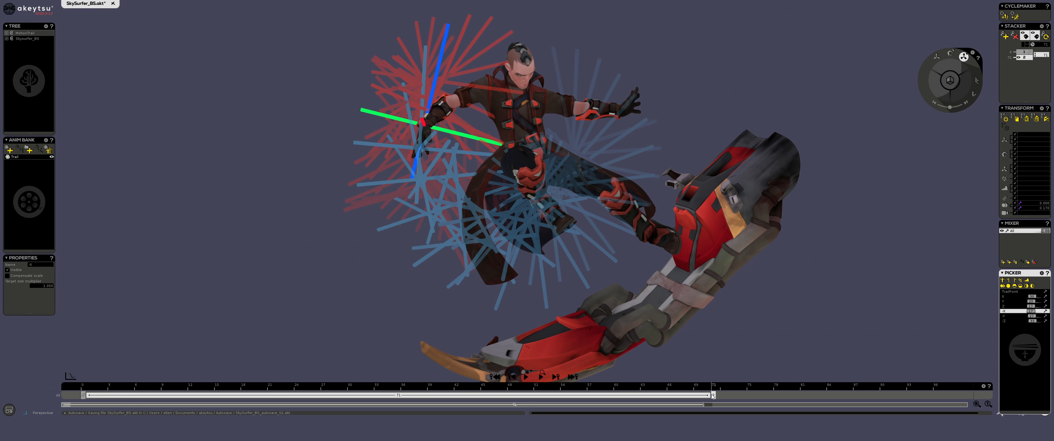
pyautogui.rightClick(712, 397)
pyautogui.click(730, 400)
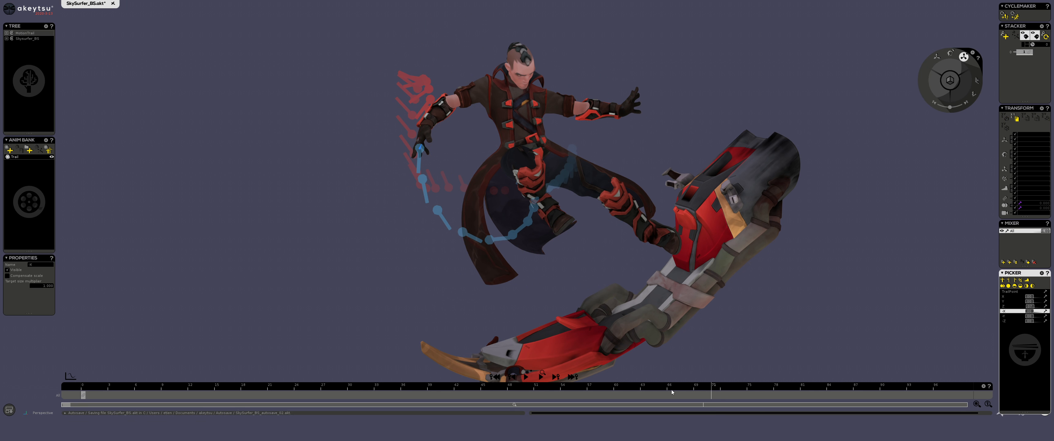
pyautogui.click(84, 394)
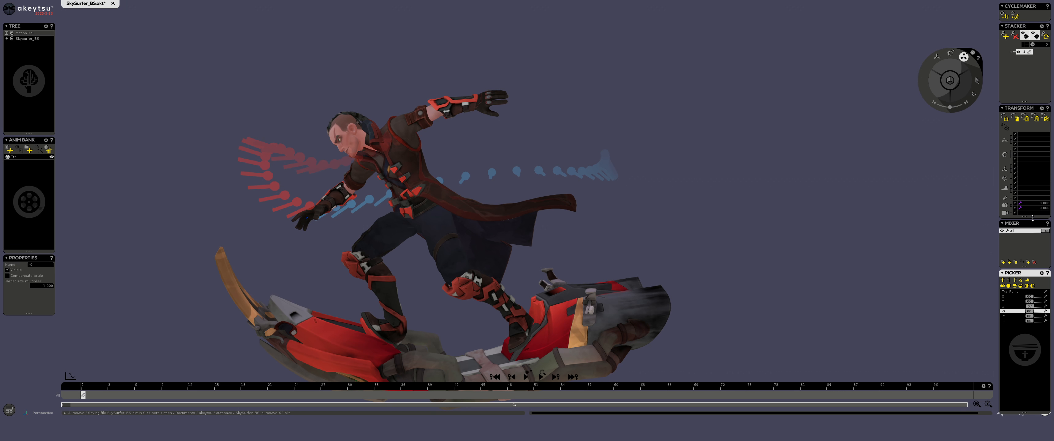
# Step: Scale TrailPoint down and lengthen its axis markers in all six directions to form thin crosses along the trail
pyautogui.click(1016, 292)
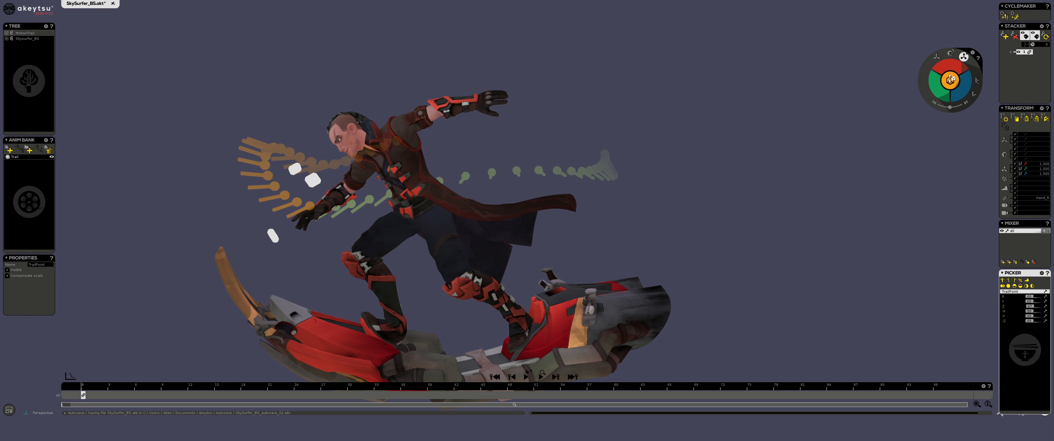
pyautogui.moveTo(951, 80); pyautogui.dragTo(973, 103)
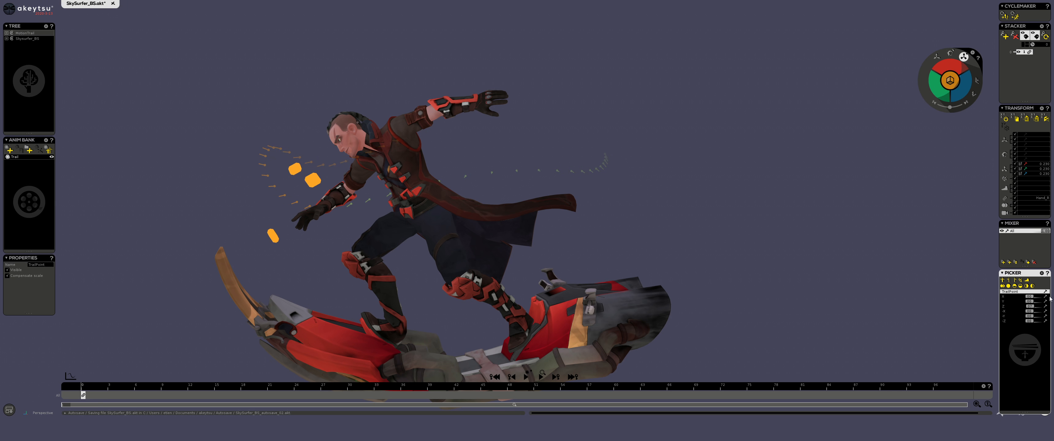
pyautogui.moveTo(1029, 298); pyautogui.dragTo(1036, 324)
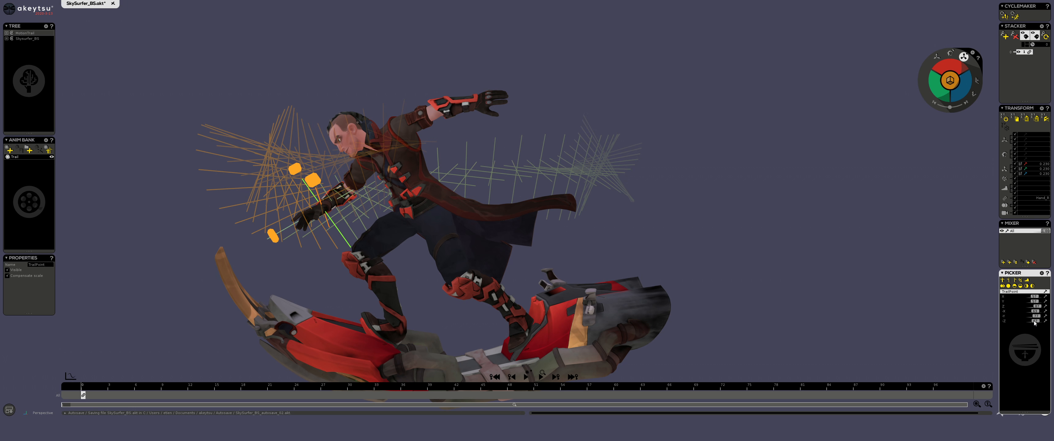
pyautogui.moveTo(950, 78); pyautogui.dragTo(955, 98)
pyautogui.moveTo(673, 116); pyautogui.dragTo(310, 128, button='middle')
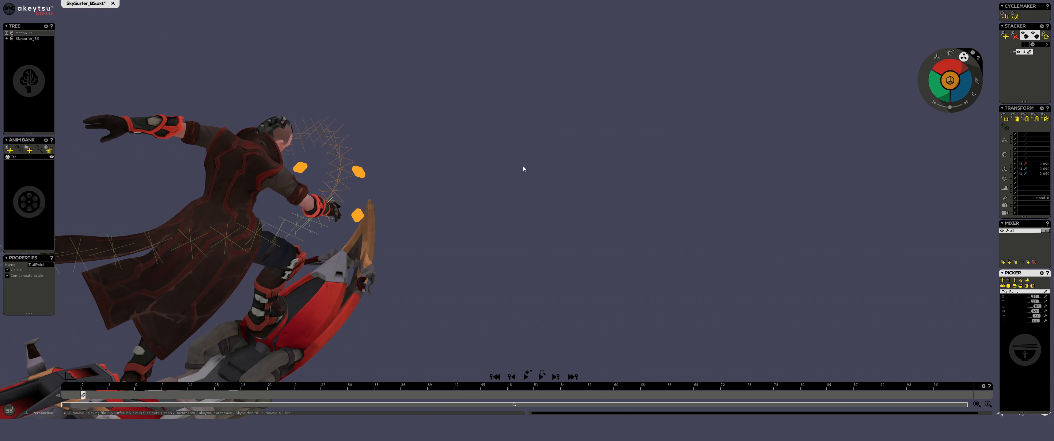
pyautogui.moveTo(525, 168); pyautogui.dragTo(254, 158, button='middle')
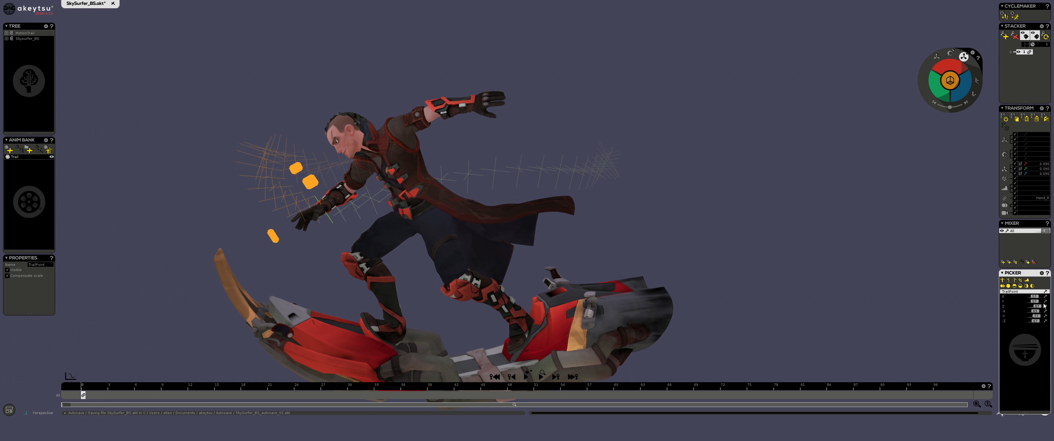
# Step: Collapse all six TrailPoint axis markers and scale TrailPoint up so the trail shows as small dots
pyautogui.moveTo(1035, 297); pyautogui.dragTo(1026, 321)
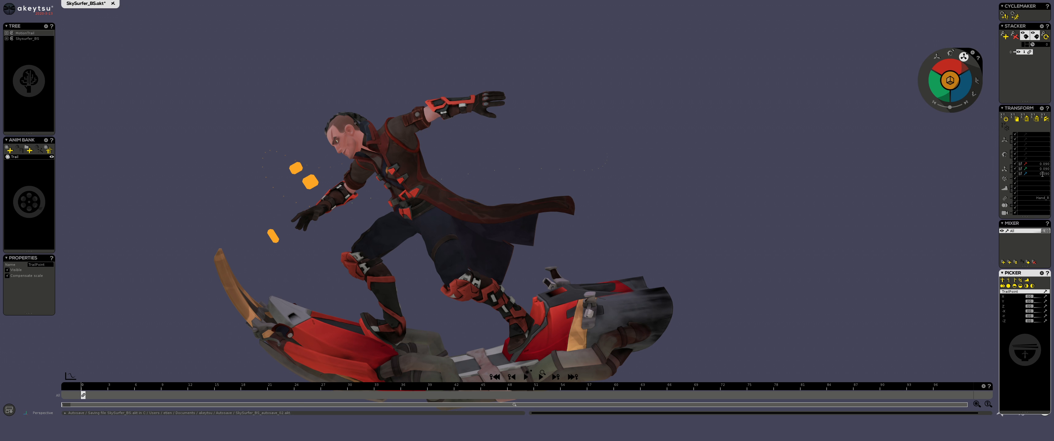
pyautogui.moveTo(951, 80); pyautogui.dragTo(991, 0)
pyautogui.keyDown('alt'); pyautogui.moveTo(538, 119); pyautogui.dragTo(564, 145); pyautogui.keyUp('alt')
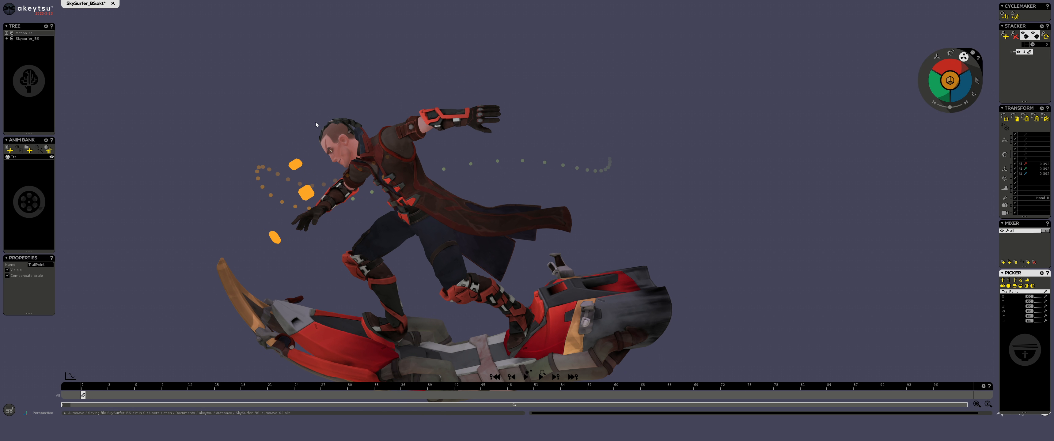
# Step: Duplicate the MotionTrail hierarchy and activate the Trail animation of the copy
pyautogui.click(21, 34)
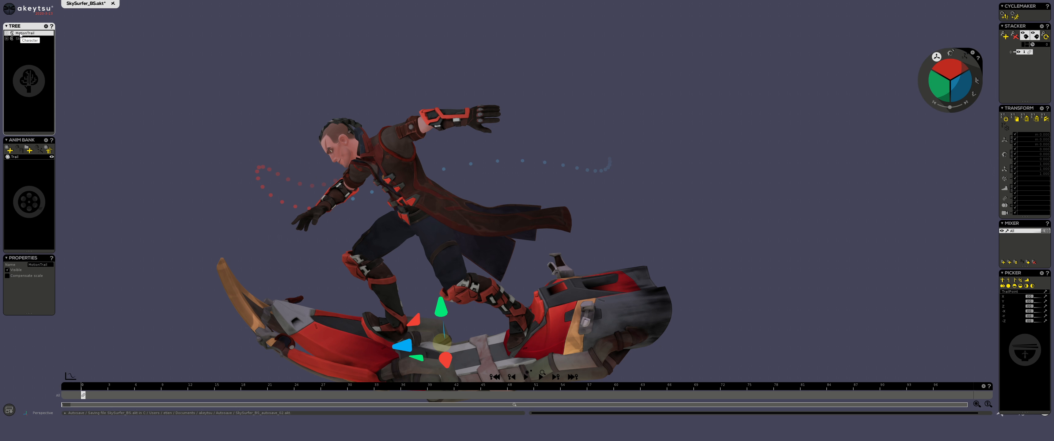
pyautogui.rightClick(20, 33)
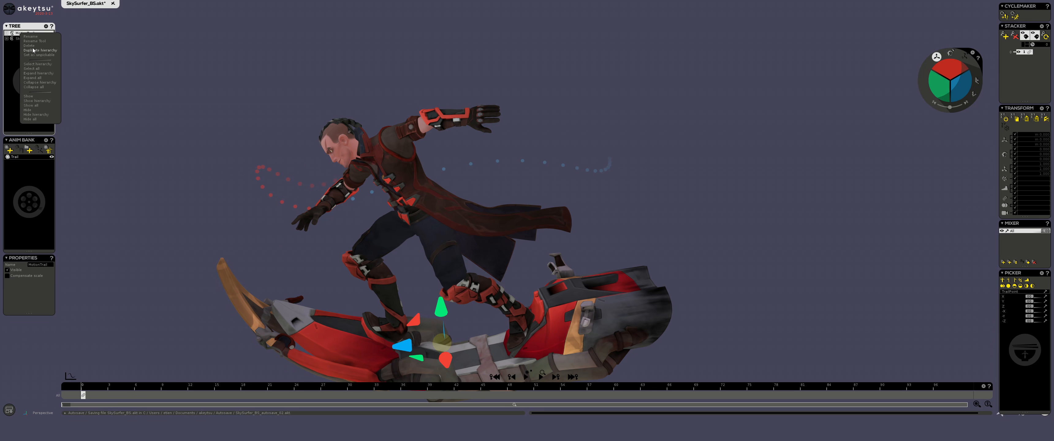
pyautogui.click(43, 52)
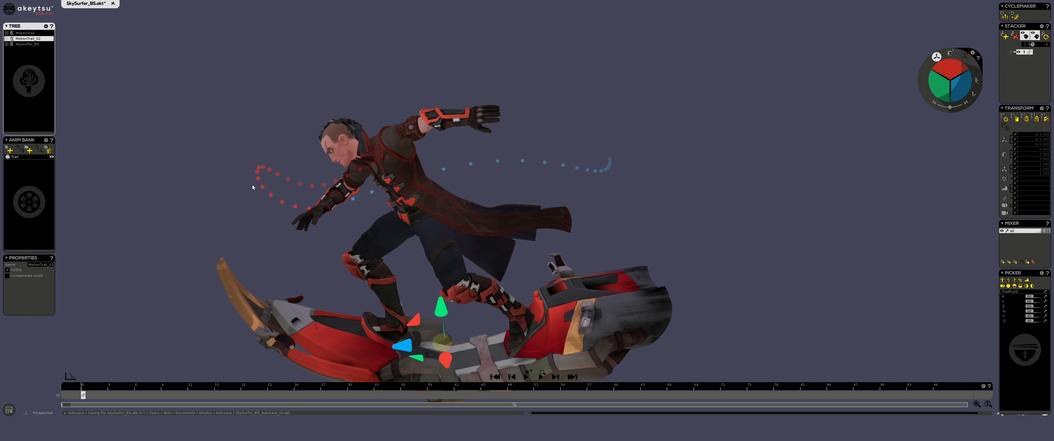
pyautogui.click(19, 157)
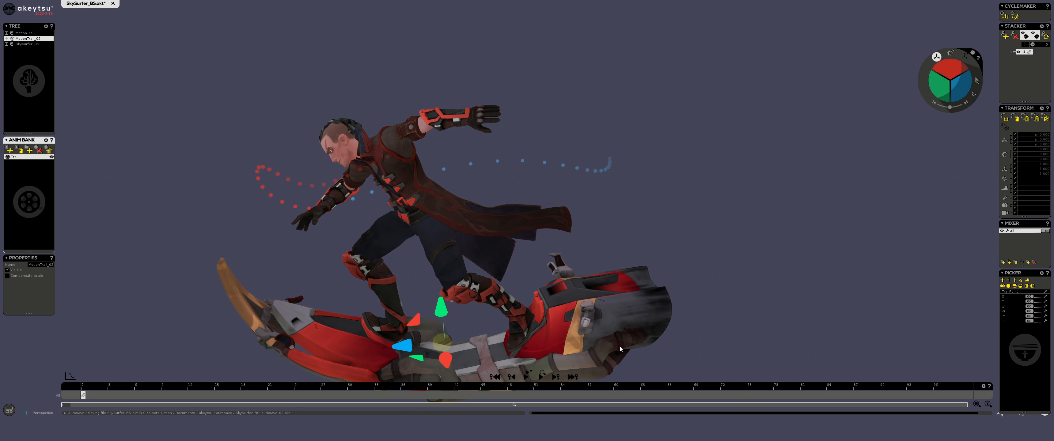
# Step: Switch the copied TrailPoint's space to Hand_L of SkySurfer_BS and check the new trail along the animation
pyautogui.click(1012, 293)
pyautogui.click(1034, 199)
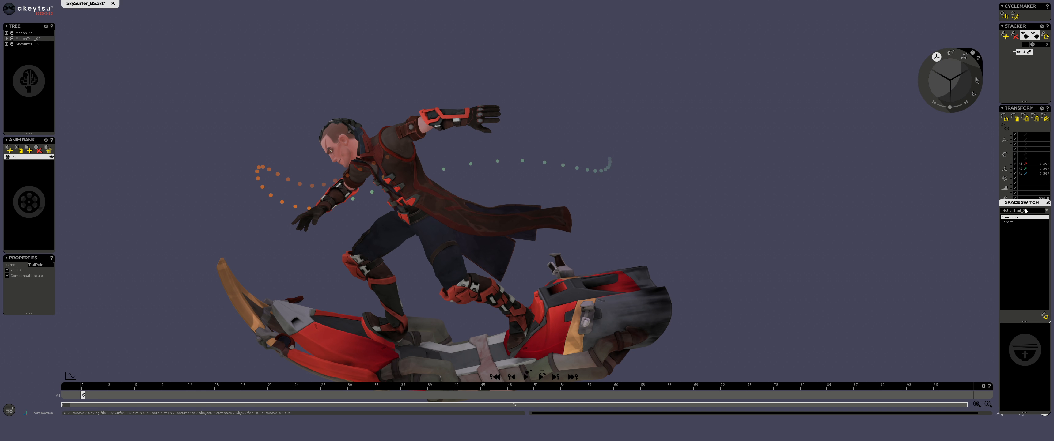
pyautogui.click(1025, 211)
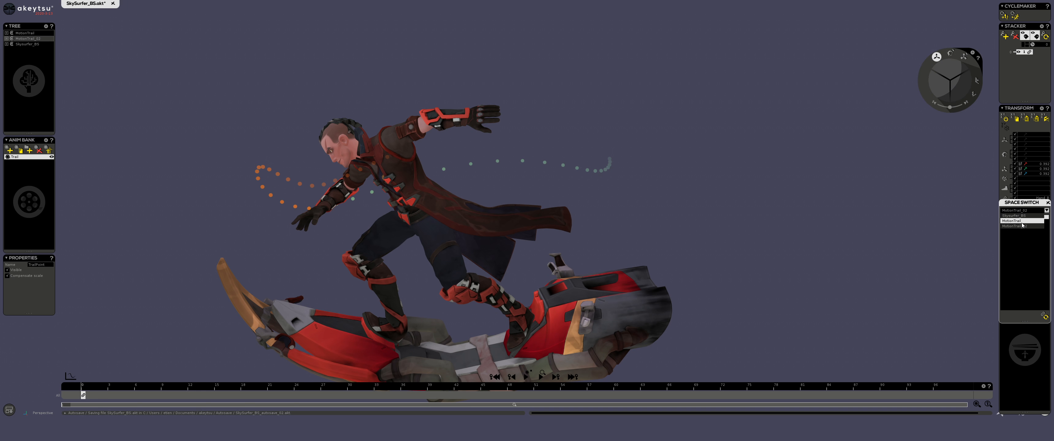
pyautogui.click(1015, 216)
pyautogui.click(1014, 238)
pyautogui.click(1044, 317)
pyautogui.moveTo(710, 183)
pyautogui.keyDown('alt'); pyautogui.mouseDown()
pyautogui.moveTo(707, 204)
pyautogui.moveTo(777, 208)
pyautogui.moveTo(690, 163)
pyautogui.moveTo(707, 181)
pyautogui.mouseUp(); pyautogui.keyUp('alt')
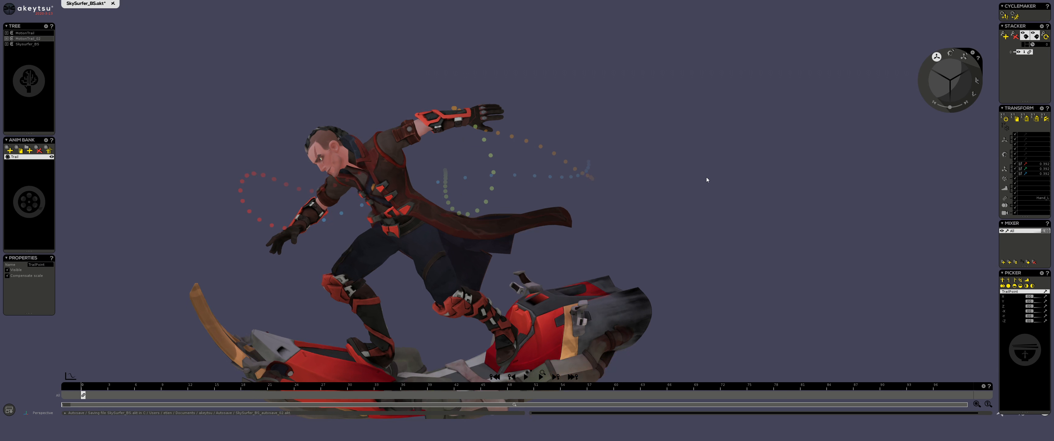
pyautogui.moveTo(86, 386); pyautogui.dragTo(365, 381)
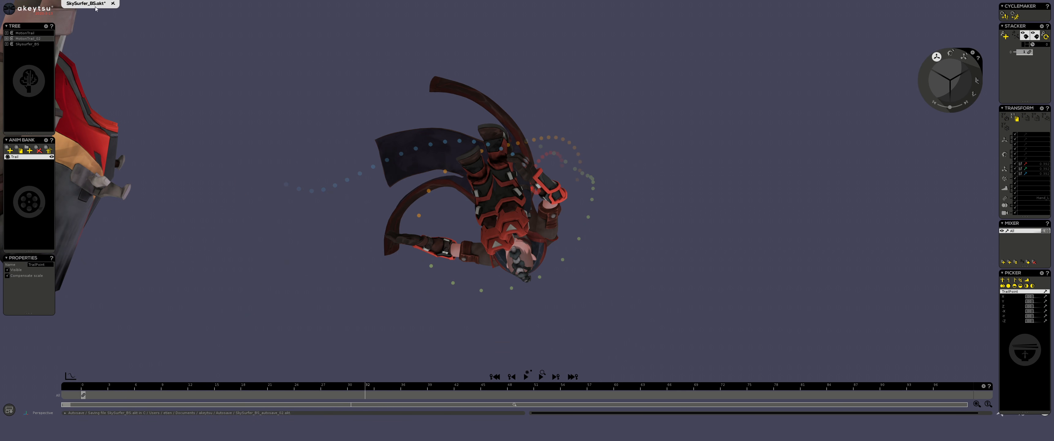
# Step: Rename the duplicated motion trail as HandTrail_L
pyautogui.click(31, 39)
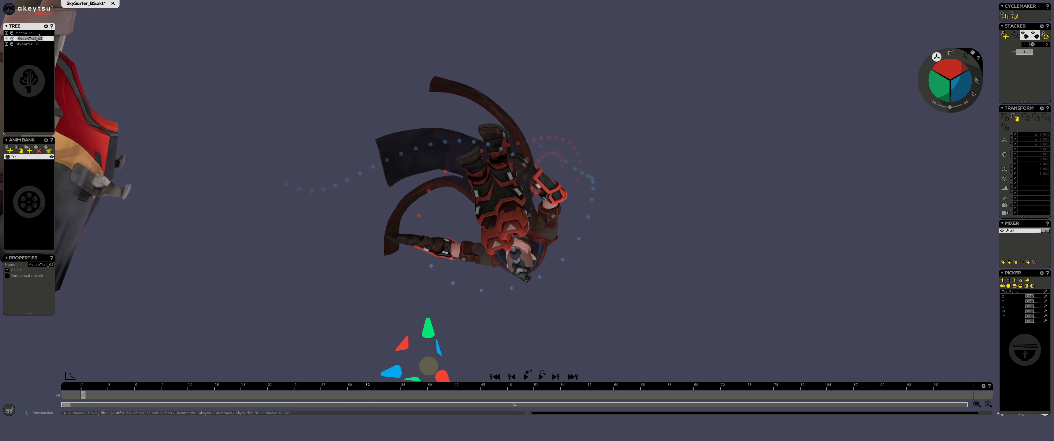
pyautogui.write('HandTrail_L')
pyautogui.press('Return')
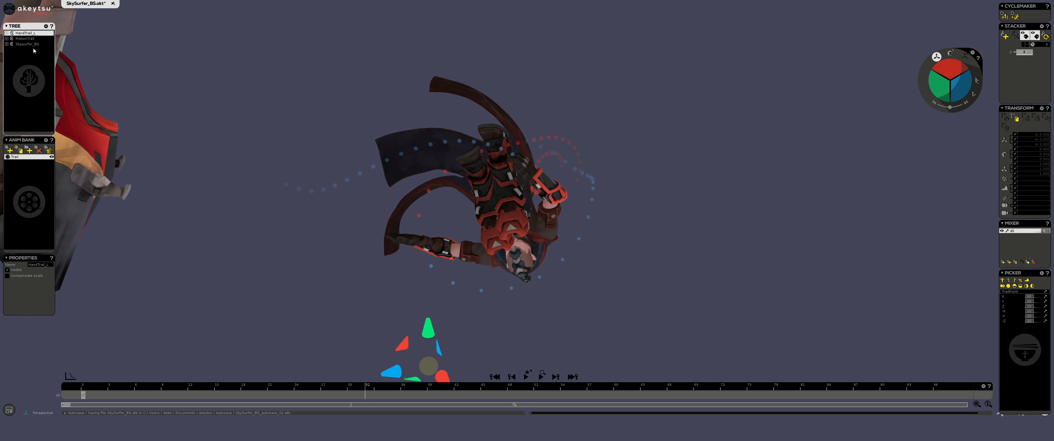
# Step: Rename the original MotionTrail as Handtrail_R
pyautogui.click(26, 40)
pyautogui.doubleClick(26, 40)
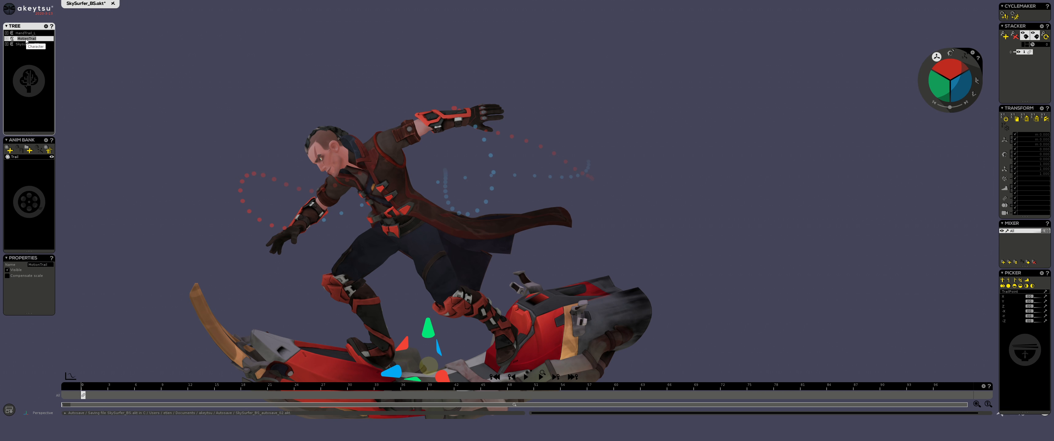
pyautogui.write('Handtrail_R')
pyautogui.press('Return')
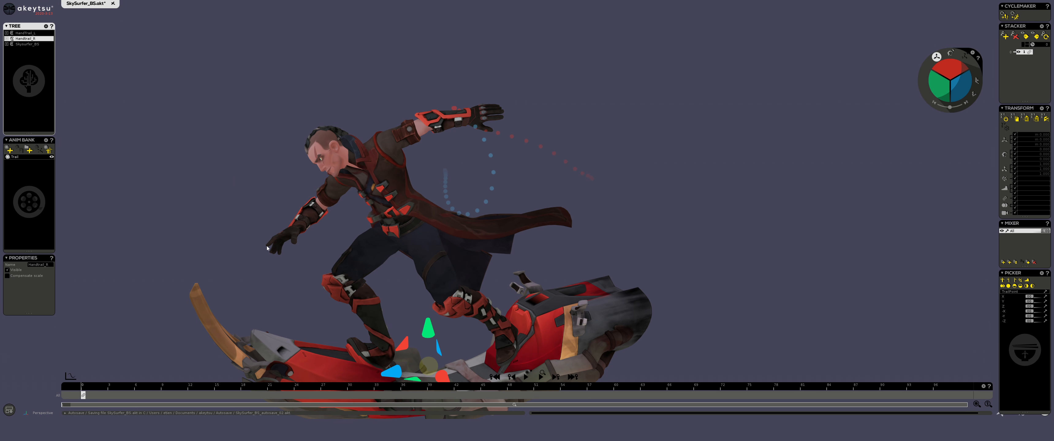
# Step: In the Bind Pose of SkySurfer_BS, enable the left finger joints and Thigh_R as space-switch targets, declining activation of the new controllers in the animations
pyautogui.moveTo(267, 287); pyautogui.dragTo(287, 237, button='middle')
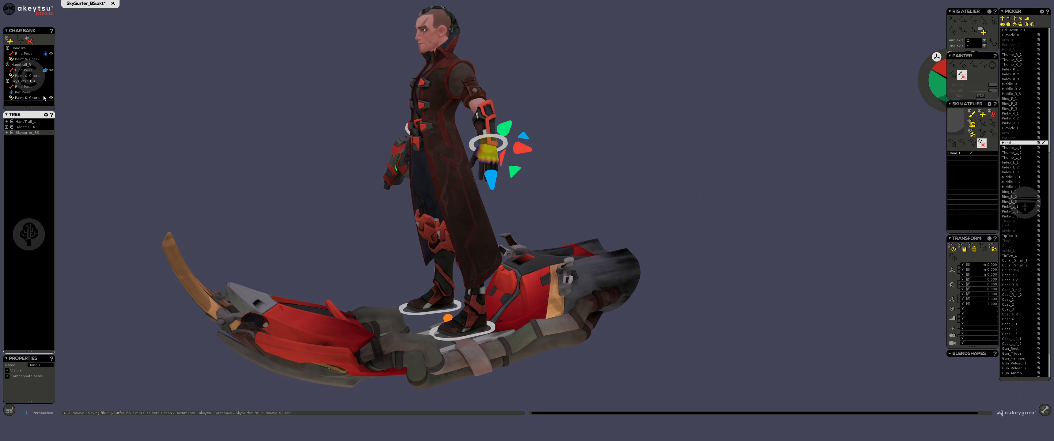
pyautogui.click(31, 88)
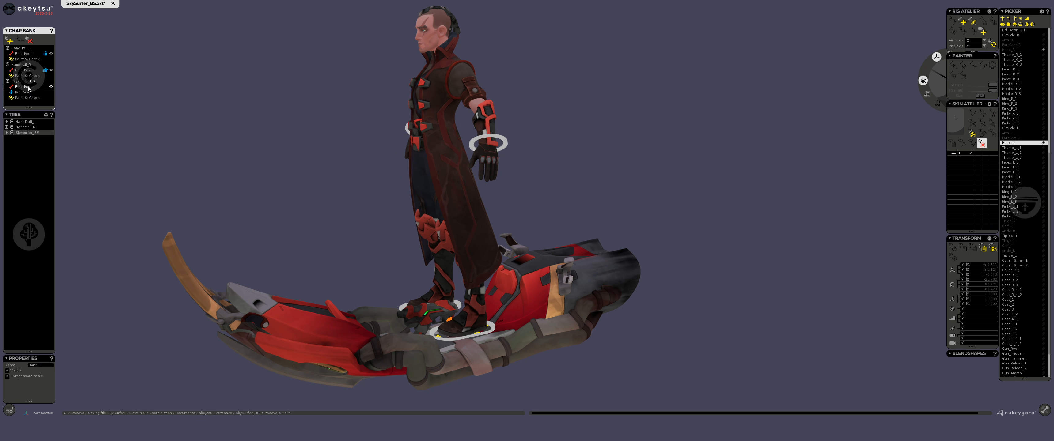
pyautogui.keyDown('alt'); pyautogui.moveTo(315, 169); pyautogui.dragTo(473, 156); pyautogui.keyUp('alt')
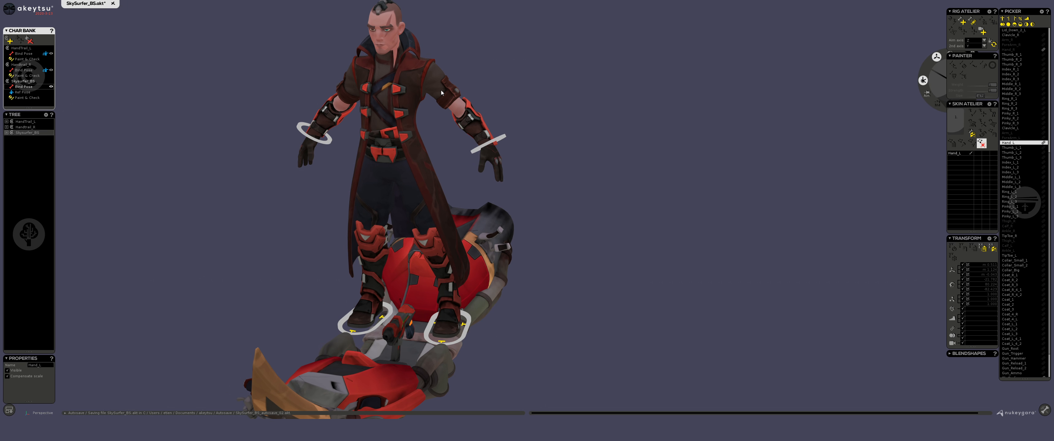
pyautogui.click(419, 213)
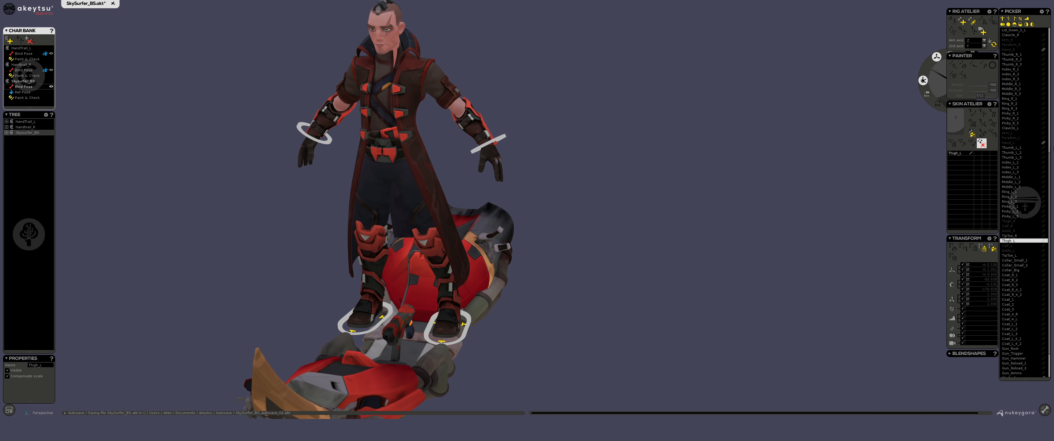
pyautogui.moveTo(1023, 221); pyautogui.dragTo(1044, 189)
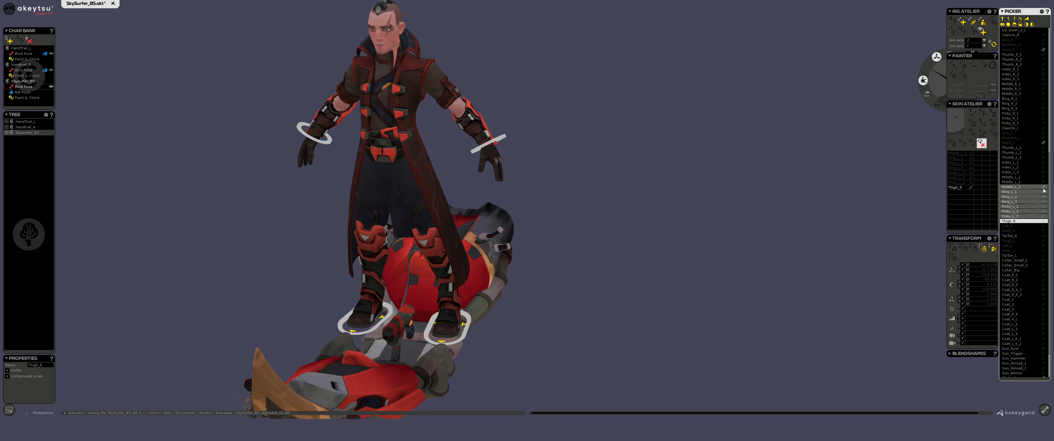
pyautogui.click(1044, 198)
pyautogui.click(1020, 187)
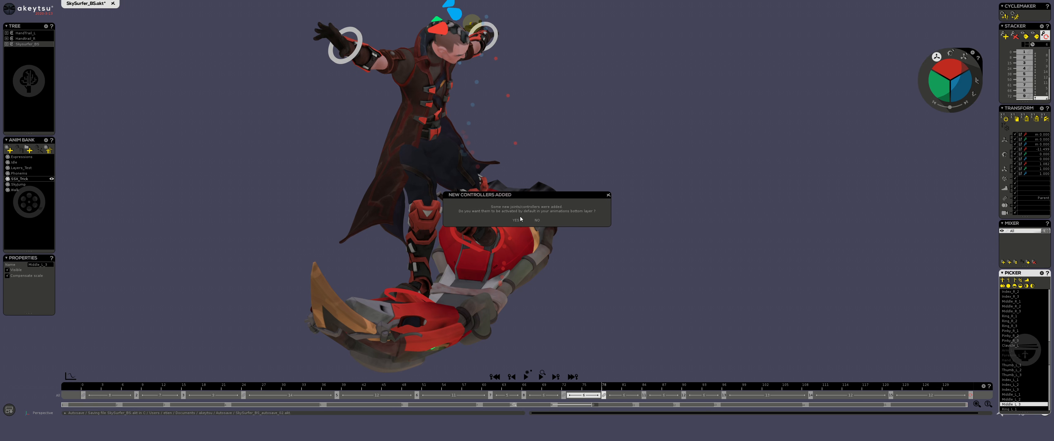
pyautogui.click(537, 219)
# Step: Switch the space of Handtrail_R's TrailPoint to Ring_L_3 of SkySurfer_BS
pyautogui.moveTo(570, 131); pyautogui.dragTo(594, 239, button='middle')
pyautogui.keyDown('alt'); pyautogui.moveTo(594, 239); pyautogui.dragTo(681, 146, button='right'); pyautogui.keyUp('alt')
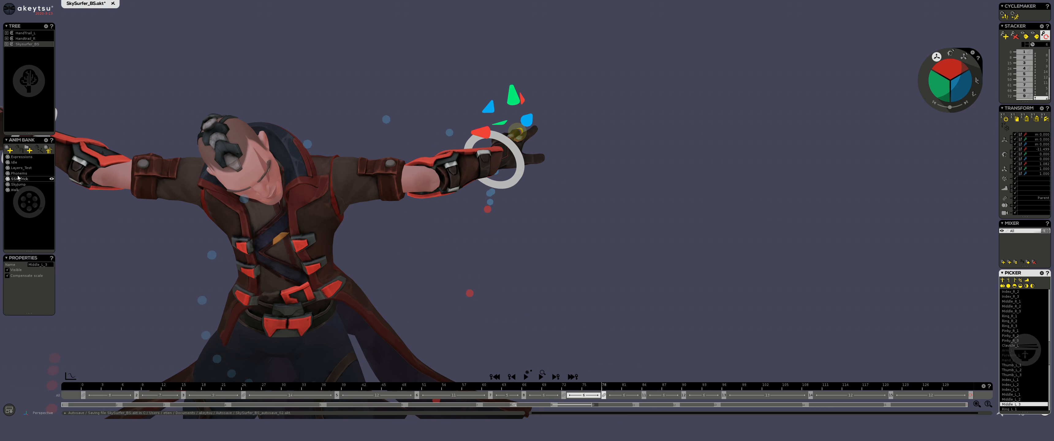
pyautogui.click(27, 39)
pyautogui.keyDown('alt'); pyautogui.moveTo(193, 272); pyautogui.dragTo(355, 218, button='middle'); pyautogui.keyUp('alt')
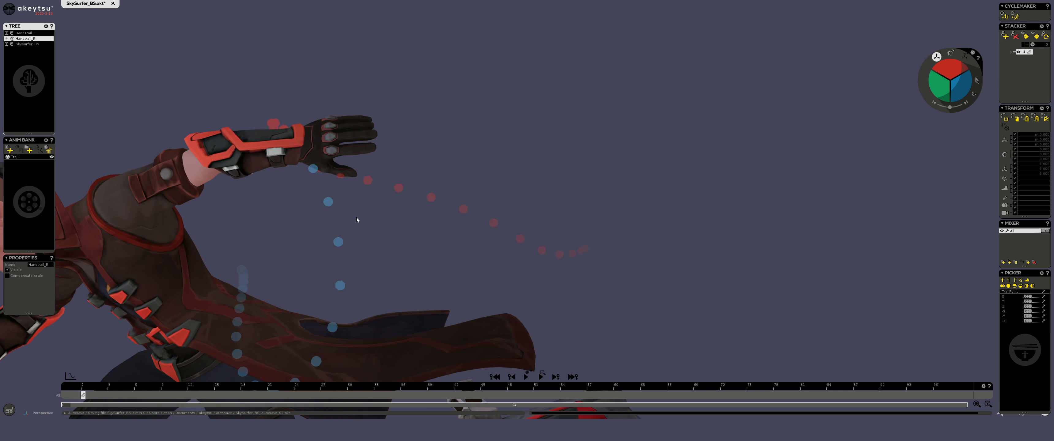
pyautogui.click(1016, 292)
pyautogui.keyDown('alt'); pyautogui.moveTo(604, 327); pyautogui.dragTo(656, 260, button='right'); pyautogui.keyUp('alt')
pyautogui.keyDown('alt'); pyautogui.moveTo(656, 259); pyautogui.dragTo(727, 245, button='middle'); pyautogui.keyUp('alt')
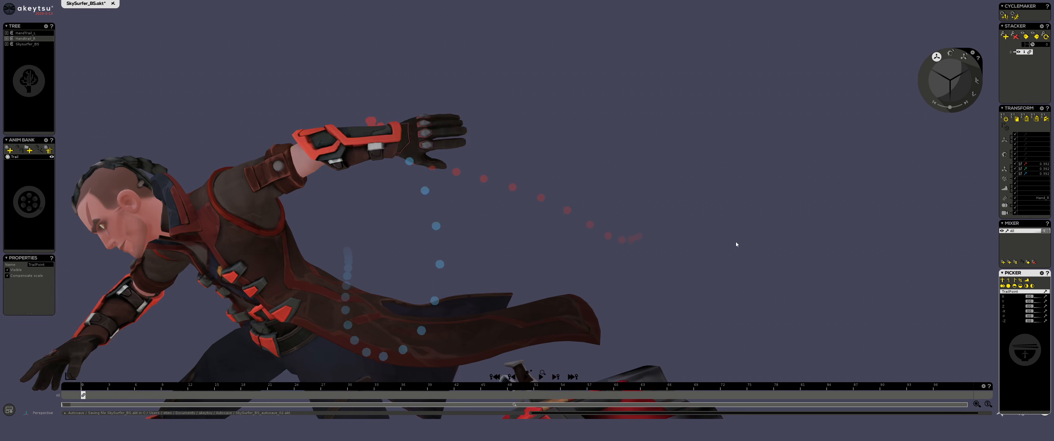
pyautogui.click(1038, 199)
pyautogui.click(1025, 208)
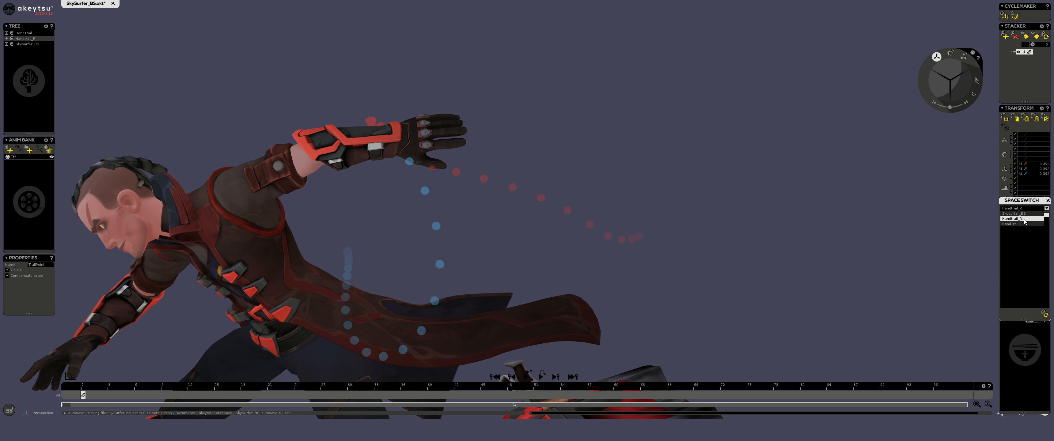
pyautogui.click(1020, 214)
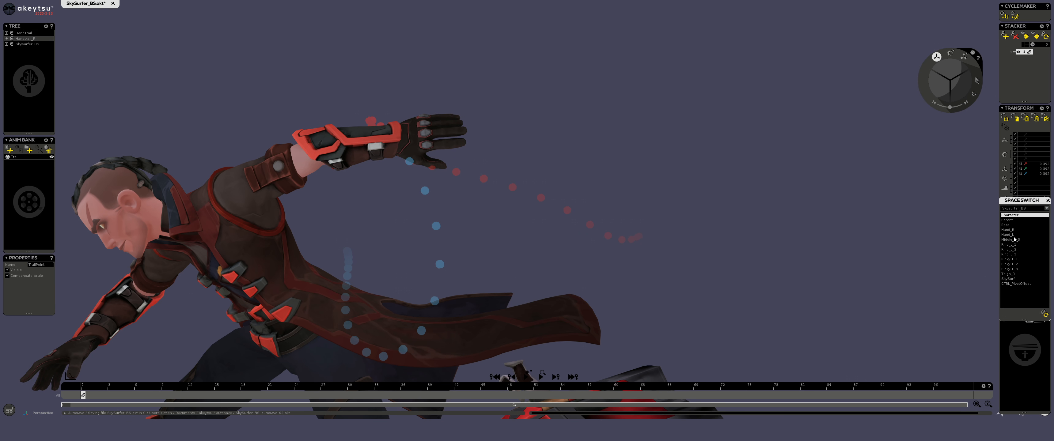
pyautogui.click(1019, 255)
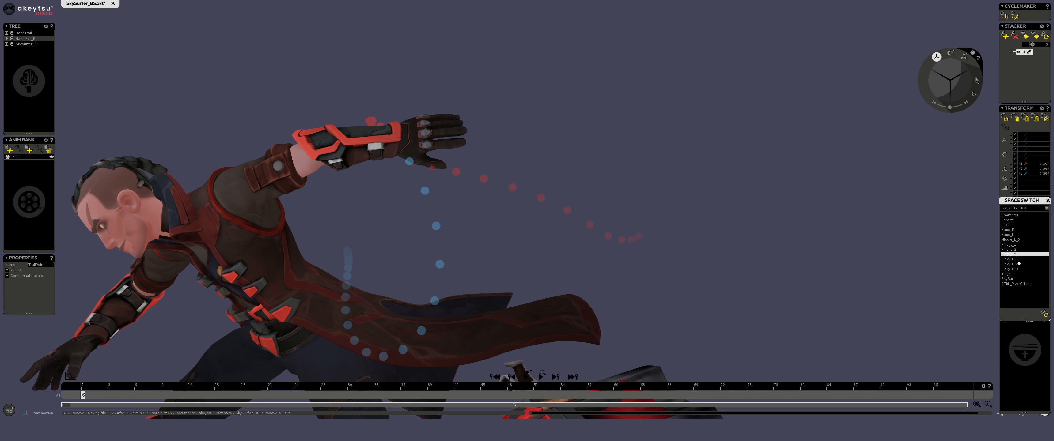
pyautogui.click(1046, 314)
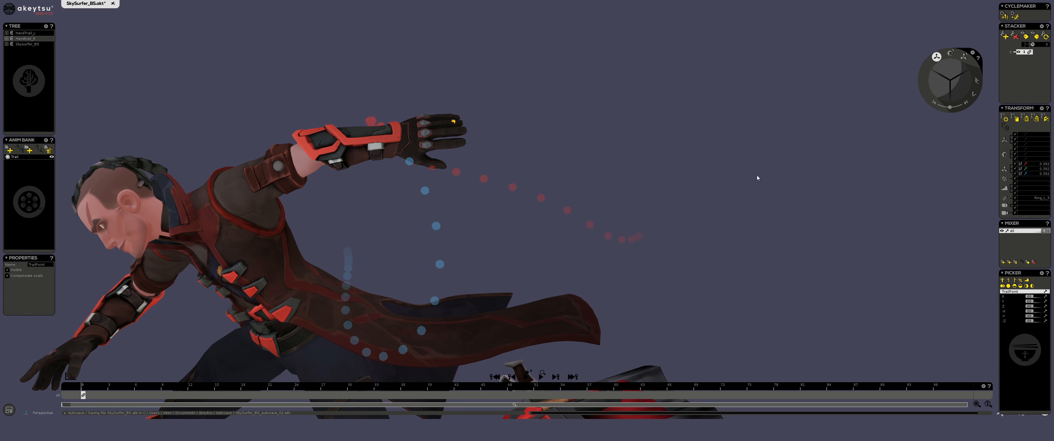
# Step: Turn on the ghost display for Handtrail_R and view the trail coming from the ring finger
pyautogui.press('g')
pyautogui.keyDown('alt'); pyautogui.moveTo(564, 119); pyautogui.dragTo(590, 141); pyautogui.keyUp('alt')
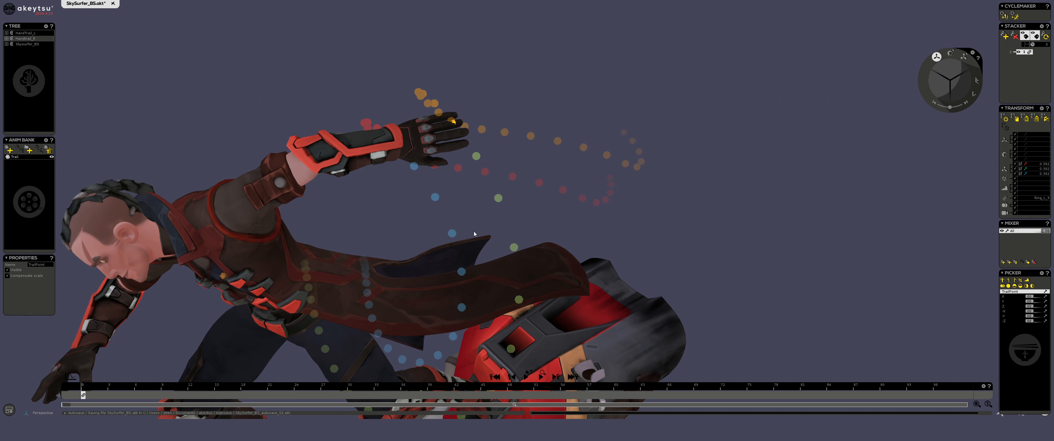
pyautogui.keyDown('alt'); pyautogui.moveTo(474, 234); pyautogui.dragTo(570, 128); pyautogui.keyUp('alt')
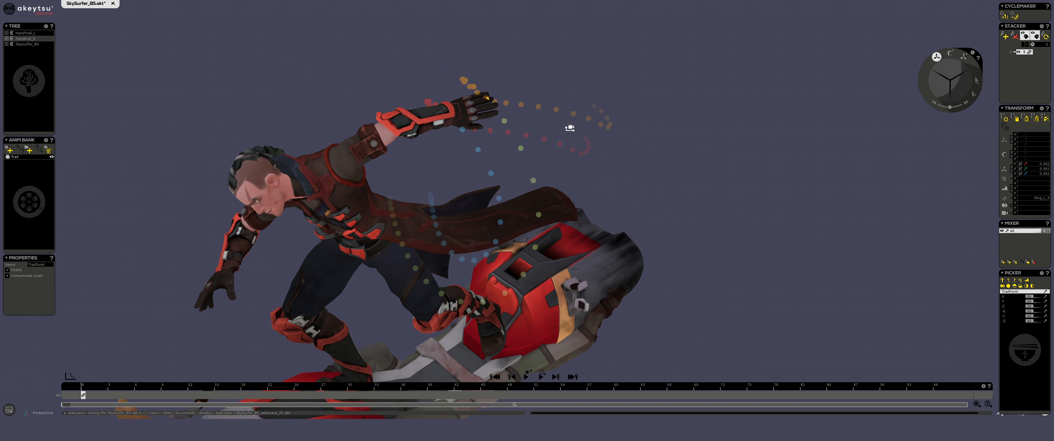
pyautogui.scroll(5, 487, 146)
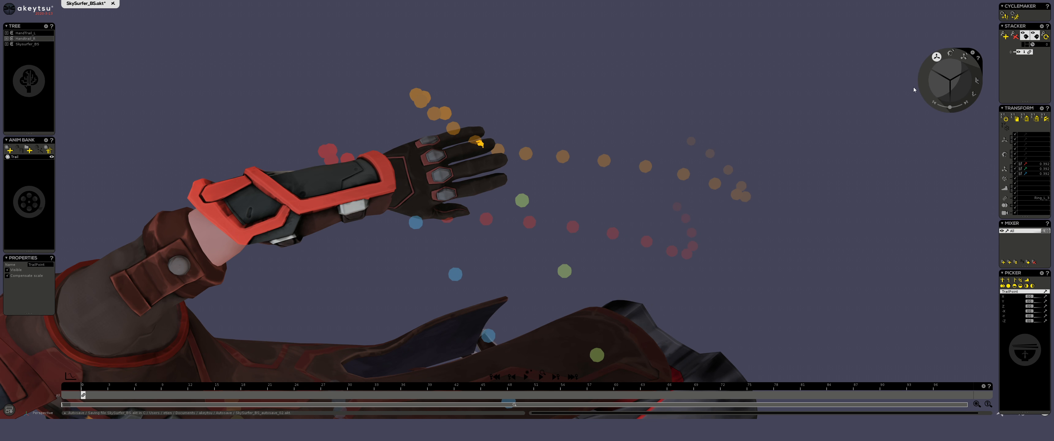
# Step: Try activating the TrailPoint's Z translation and offsetting it along that axis to the ring fingertip
pyautogui.click(1026, 145)
pyautogui.keyDown('alt'); pyautogui.moveTo(636, 156); pyautogui.dragTo(501, 151); pyautogui.keyUp('alt')
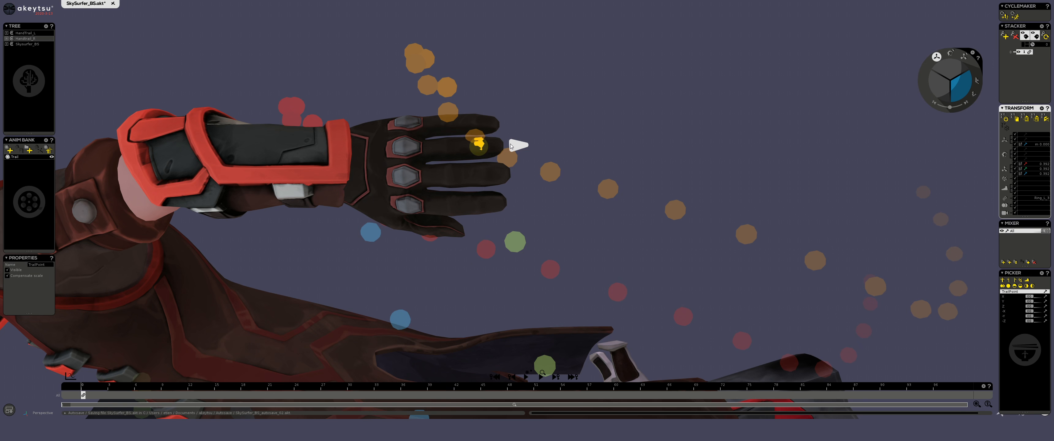
pyautogui.moveTo(511, 145); pyautogui.dragTo(533, 149)
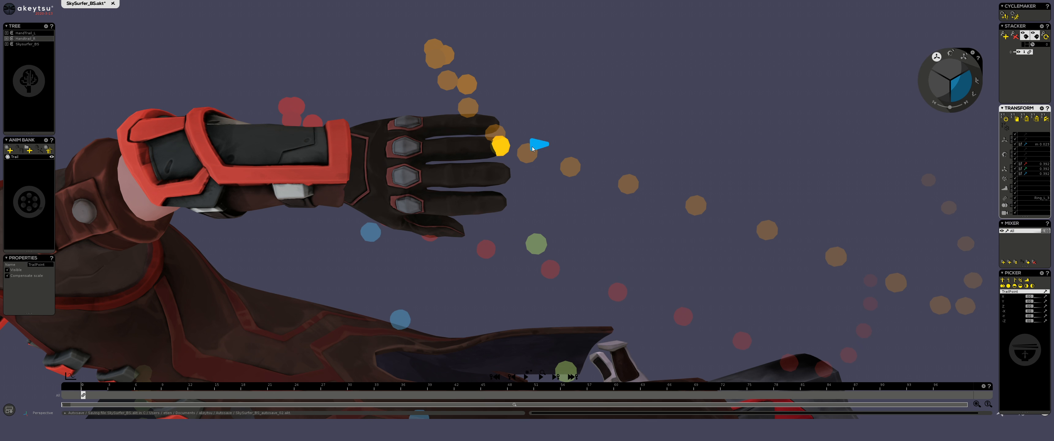
pyautogui.moveTo(492, 156)
pyautogui.mouseDown(button='middle')
pyautogui.moveTo(405, 123)
pyautogui.moveTo(498, 154)
pyautogui.mouseUp(button='middle')
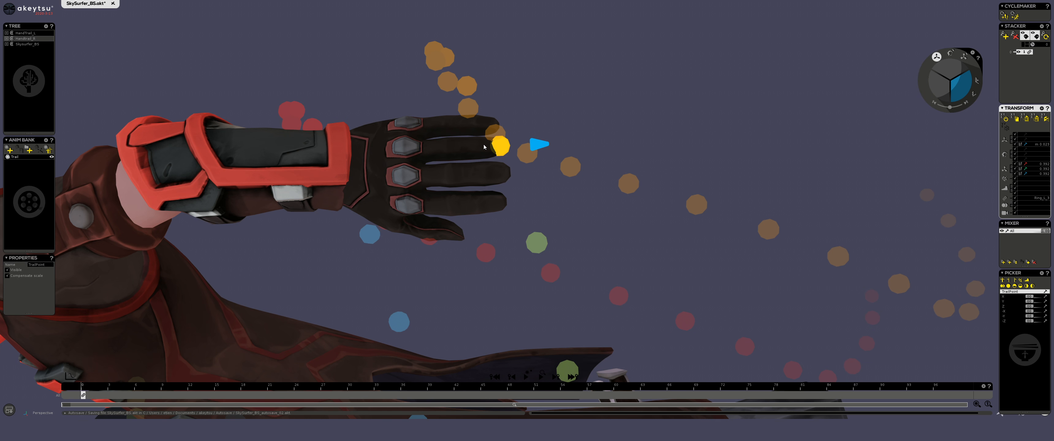
pyautogui.scroll(3, 474, 147)
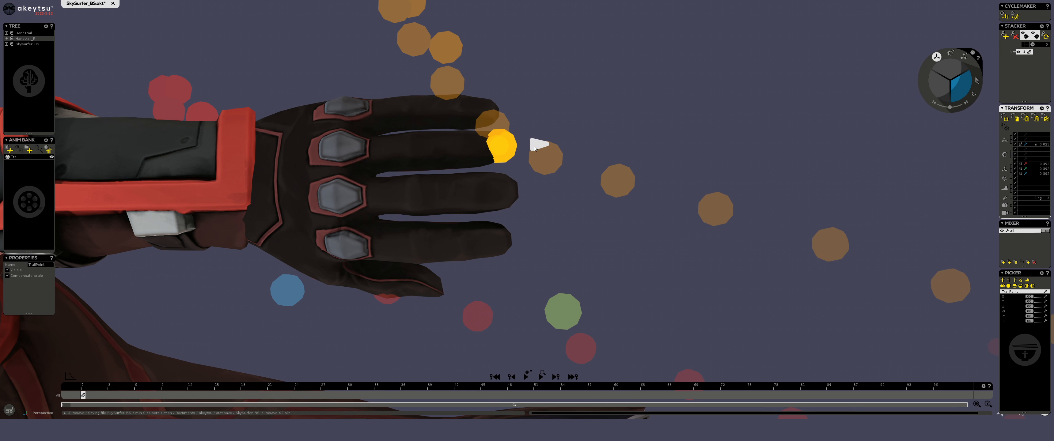
pyautogui.moveTo(536, 142)
pyautogui.mouseDown()
pyautogui.moveTo(495, 141)
pyautogui.moveTo(539, 146)
pyautogui.mouseUp()
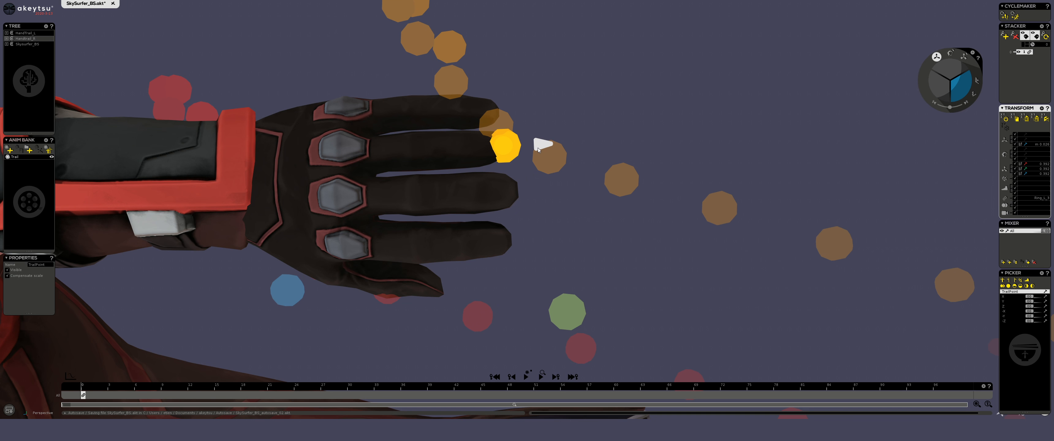
pyautogui.scroll(-3, 446, 222)
pyautogui.scroll(-6, 444, 205)
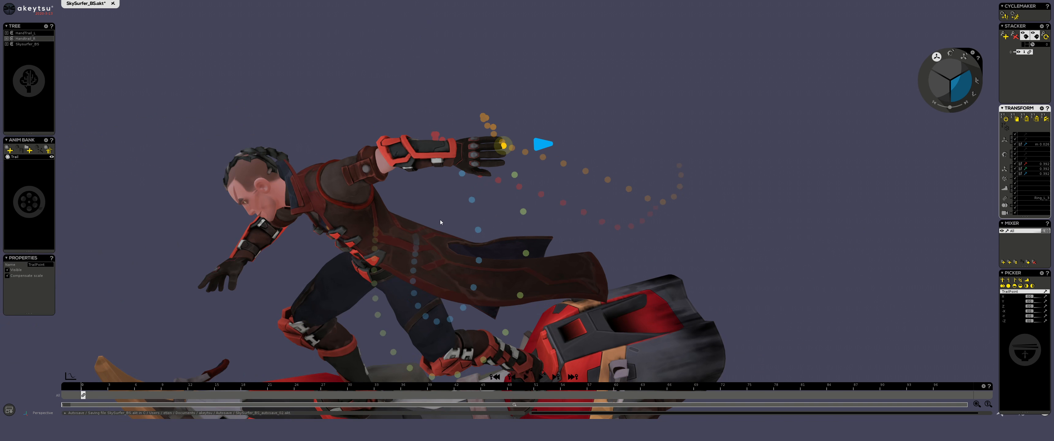
pyautogui.moveTo(440, 220); pyautogui.dragTo(510, 185, button='middle')
pyautogui.moveTo(512, 274); pyautogui.dragTo(481, 215, button='middle')
pyautogui.scroll(-4, 481, 215)
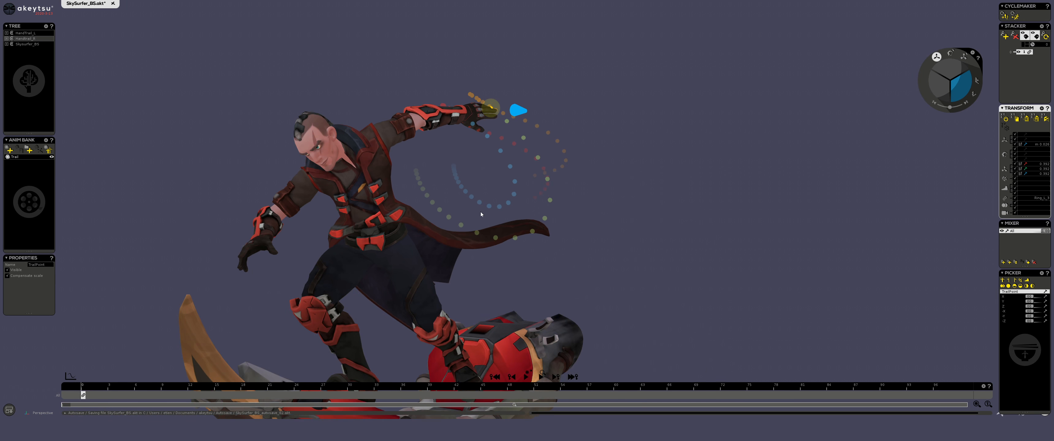
pyautogui.click(1025, 145)
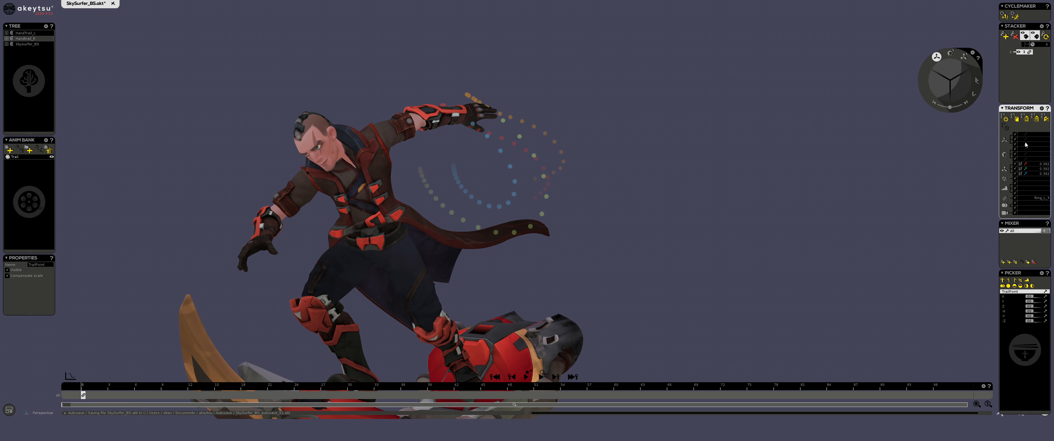
# Step: Reactivate the TrailPoint's Z translation and move it along that axis out to the tip of the ring finger
pyautogui.click(1026, 144)
pyautogui.moveTo(643, 164)
pyautogui.mouseDown(button='middle')
pyautogui.moveTo(650, 186)
pyautogui.moveTo(618, 175)
pyautogui.mouseUp(button='middle')
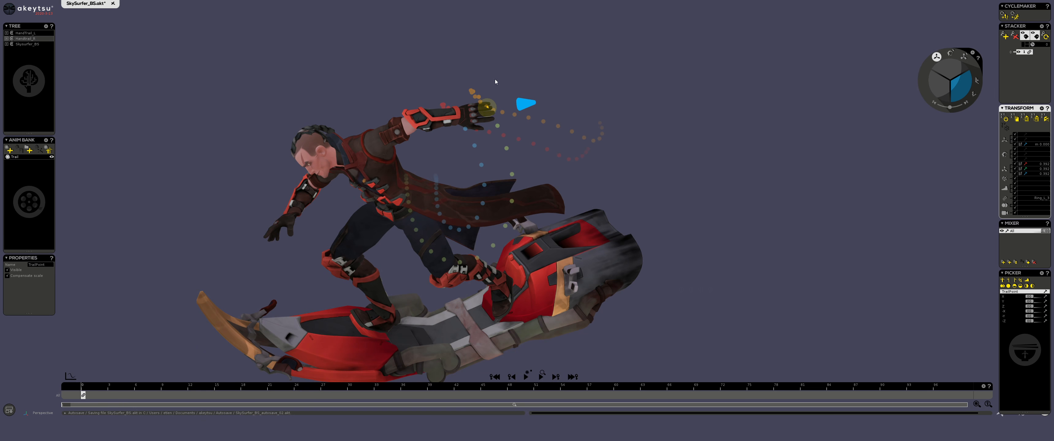
pyautogui.scroll(5, 495, 79)
pyautogui.moveTo(525, 105); pyautogui.dragTo(540, 110)
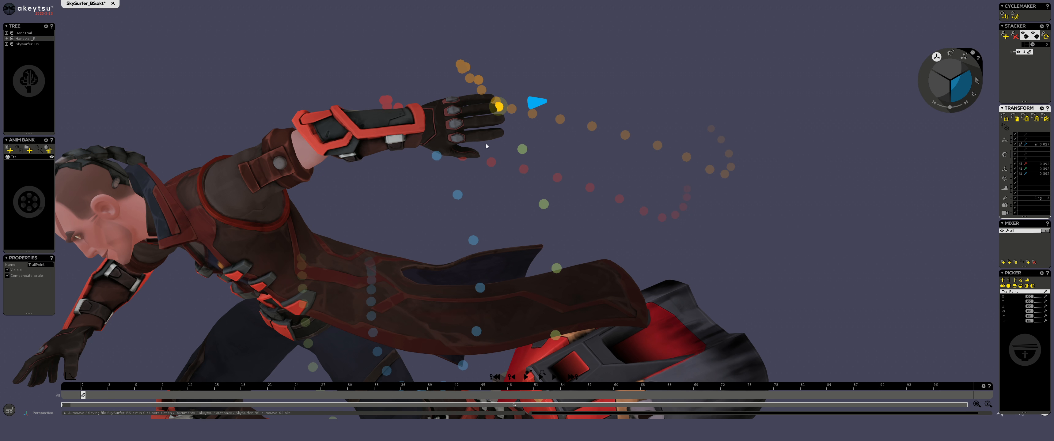
pyautogui.scroll(-5, 487, 146)
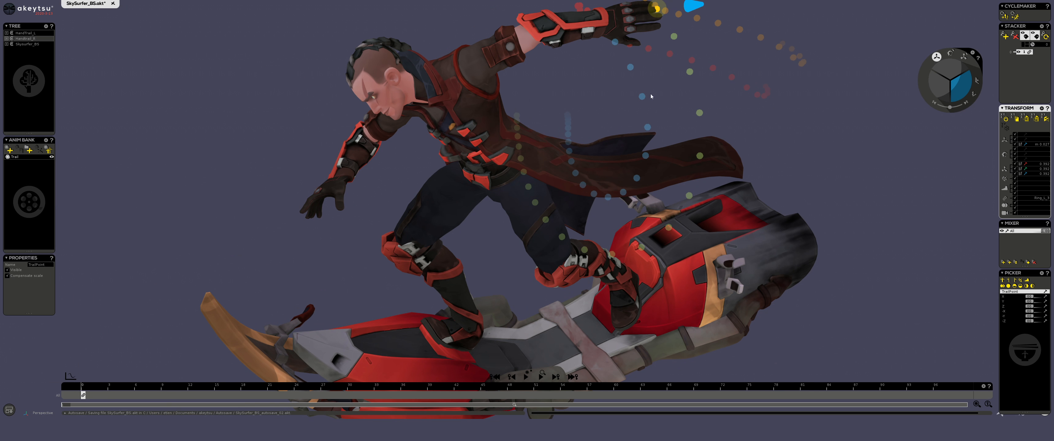
# Step: Examine the fingertip and hand trails around the character from several angles, and deselect the TrailPoint
pyautogui.moveTo(652, 96); pyautogui.dragTo(628, 123, button='middle')
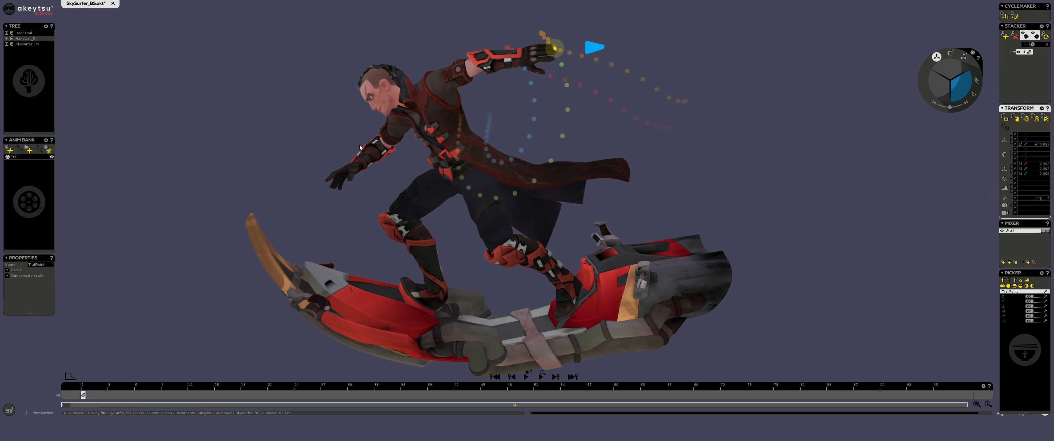
pyautogui.moveTo(360, 148); pyautogui.dragTo(447, 130, button='middle')
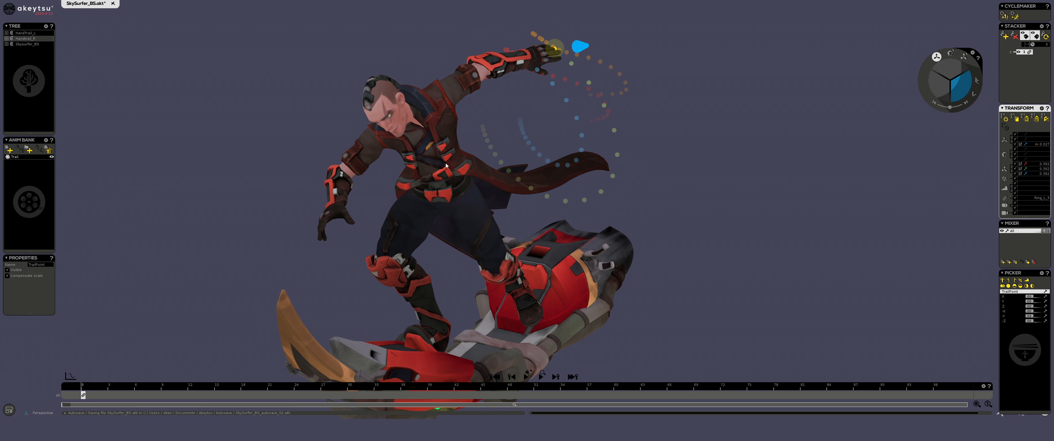
pyautogui.moveTo(461, 214); pyautogui.dragTo(397, 203, button='middle')
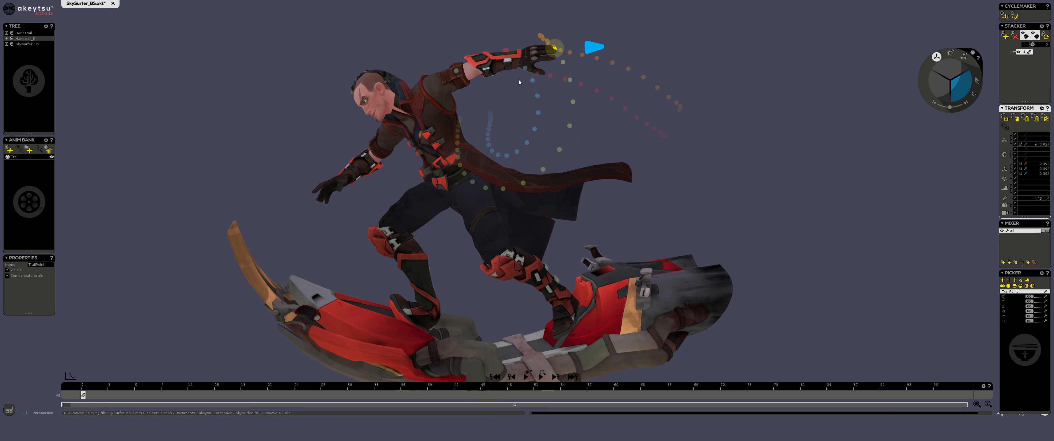
pyautogui.moveTo(519, 83); pyautogui.dragTo(519, 110, button='middle')
pyautogui.scroll(5, 518, 111)
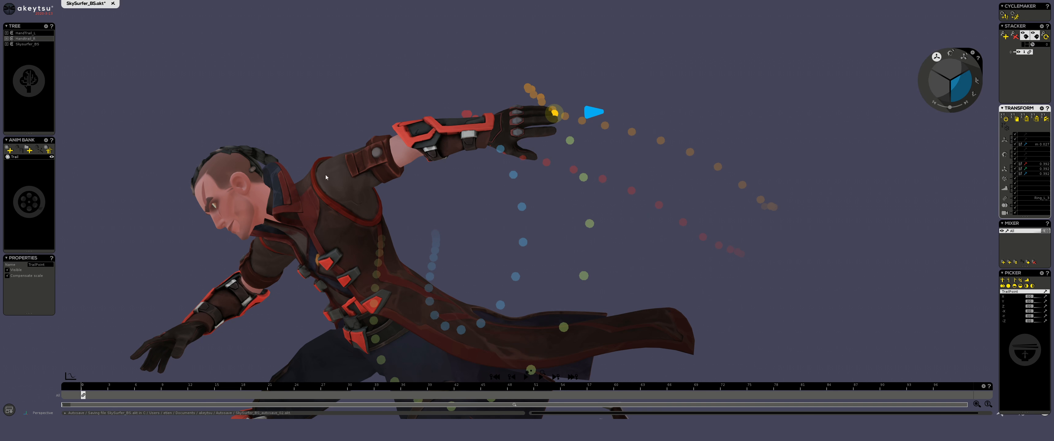
pyautogui.moveTo(398, 248); pyautogui.dragTo(439, 90, button='middle')
pyautogui.moveTo(483, 303); pyautogui.dragTo(443, 245, button='middle')
pyautogui.scroll(2, 441, 143)
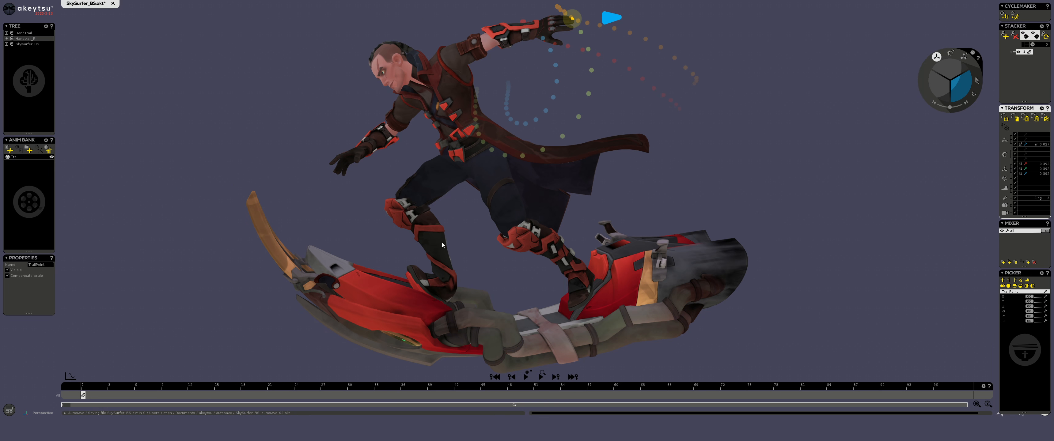
pyautogui.moveTo(677, 103); pyautogui.dragTo(695, 106, button='middle')
pyautogui.click(597, 260)
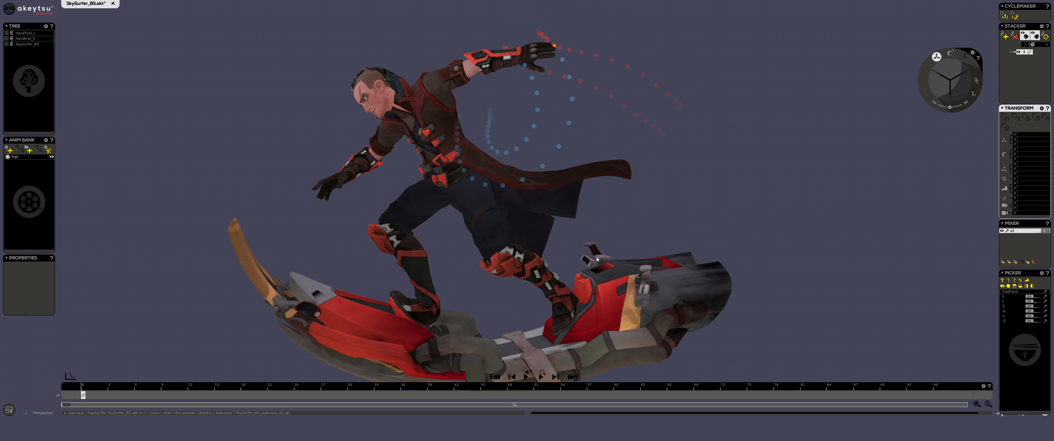